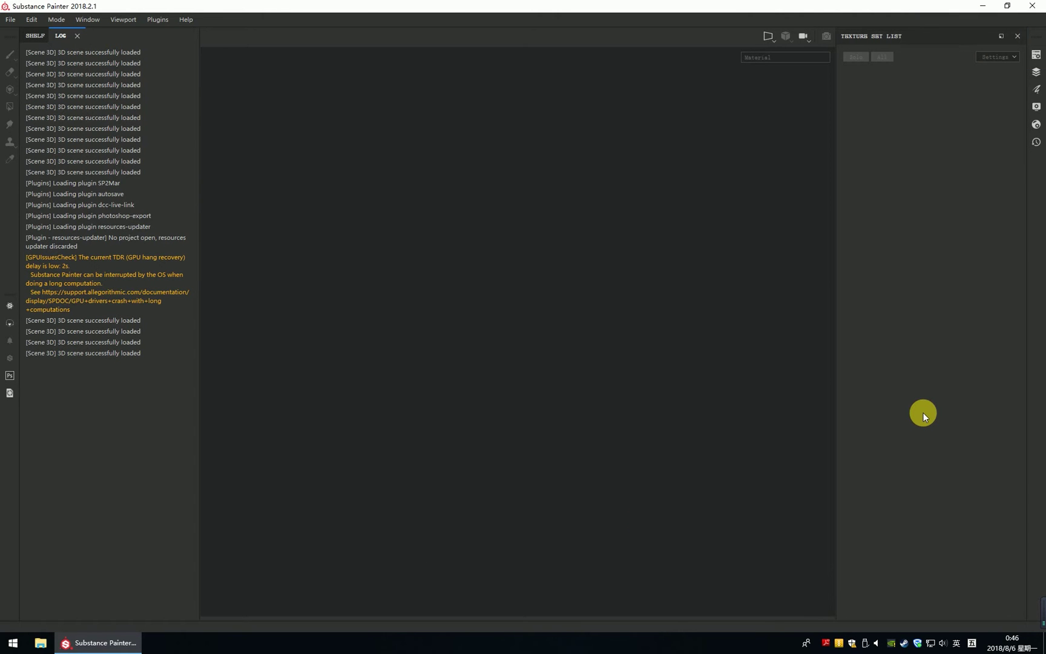
- Check the SP2Mar plugin's About information and close it
click(156, 19)
mouse_move(178, 97)
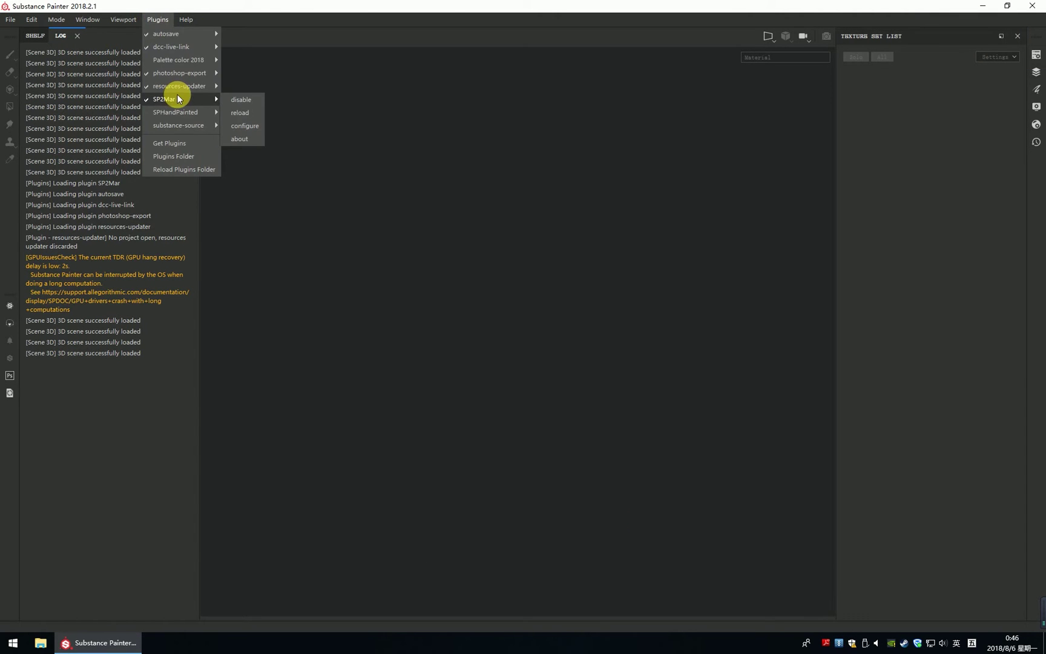
click(243, 139)
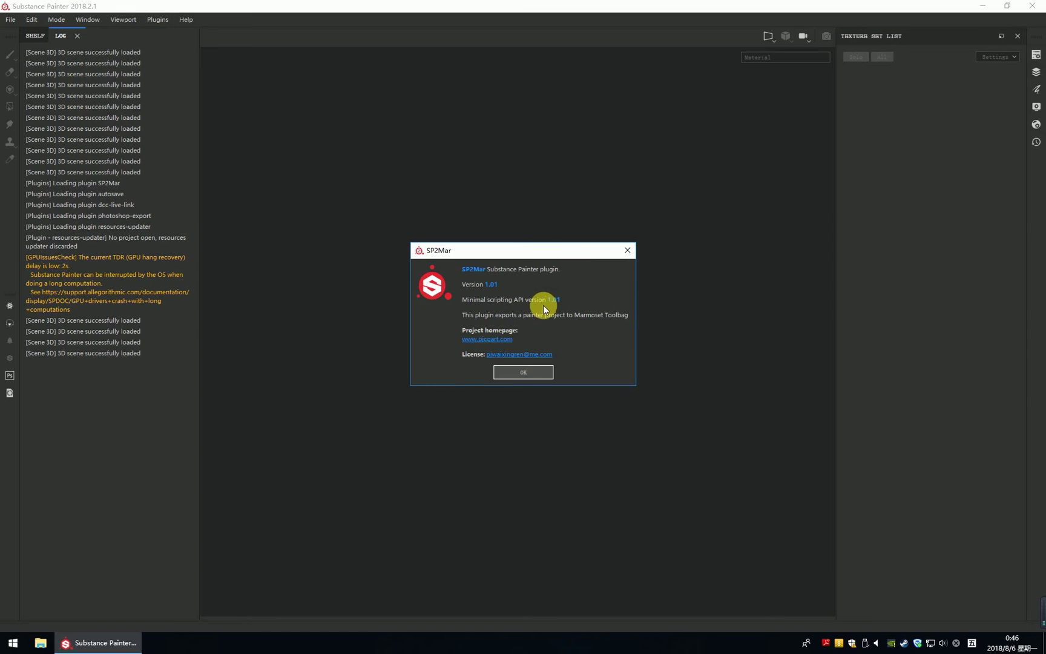
click(627, 250)
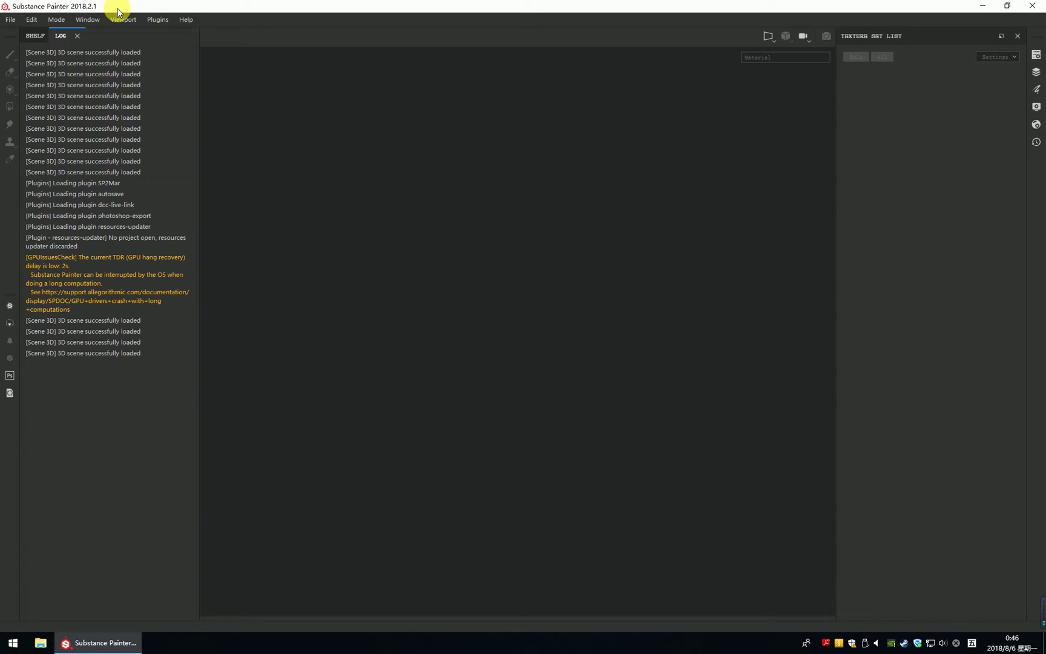
click(84, 35)
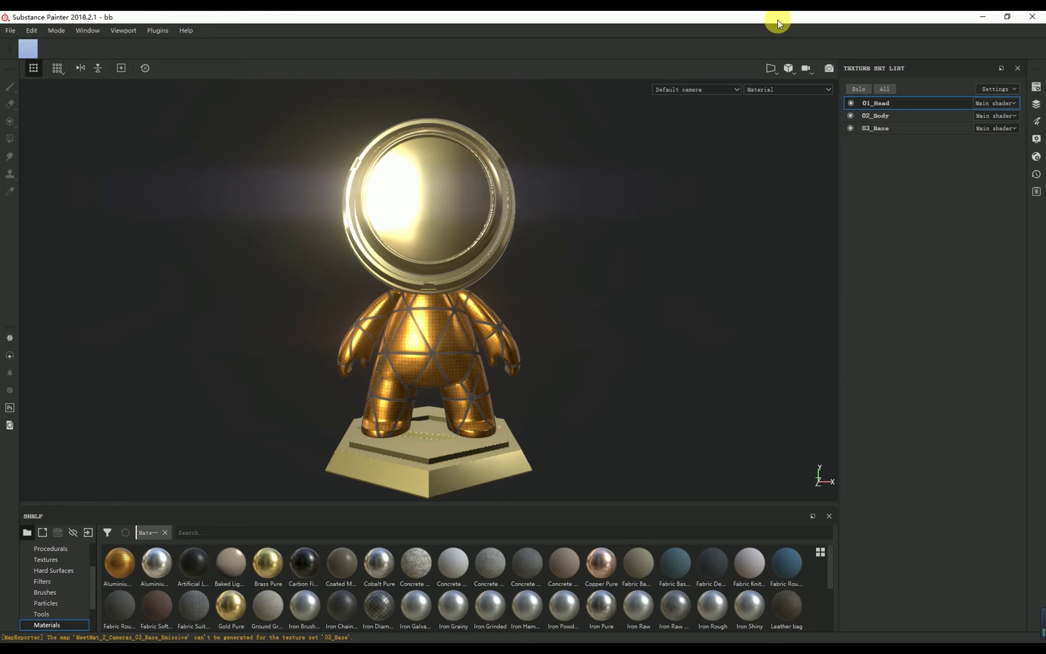
- Export the MeetMat project to Marmoset Toolbag with SP2Mar, using the PBR MetalRough preset, png format, 1024 size and 8 bits
click(10, 355)
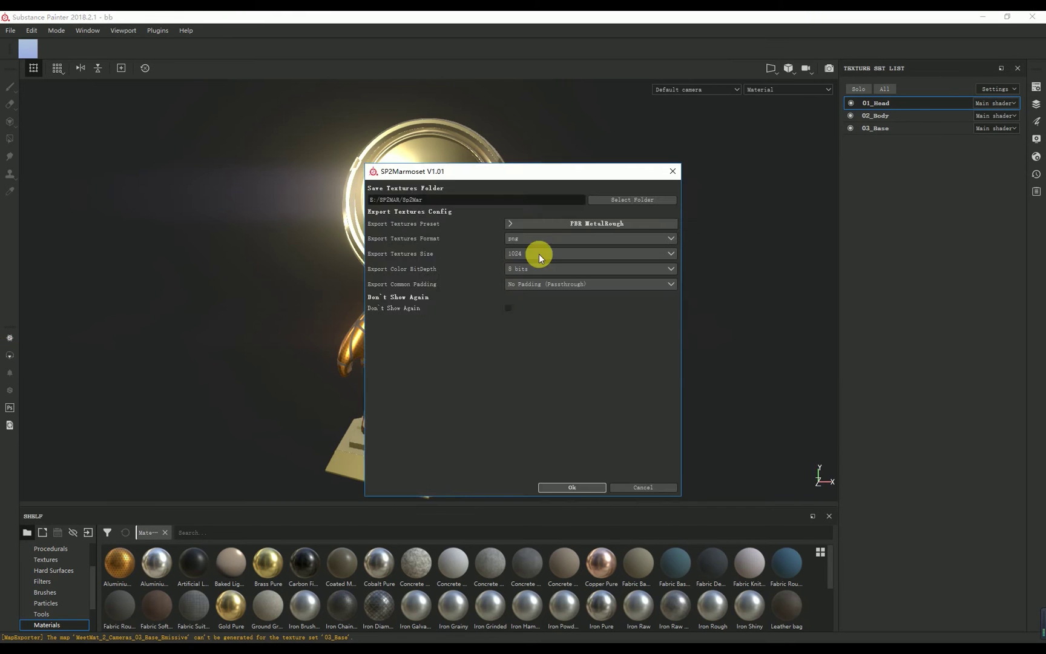
click(570, 485)
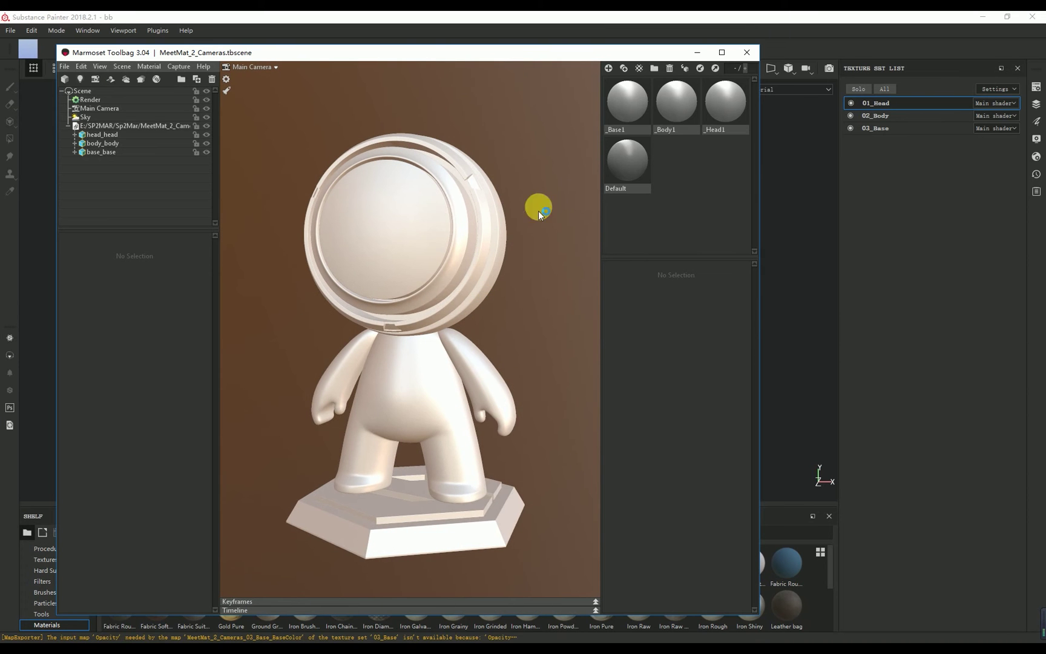
- Rename texture sets 03_Base, 02_Body and 01_Head to the matching Marmoset Toolbag material names _Base1, _Body1 and _Head1
click(619, 128)
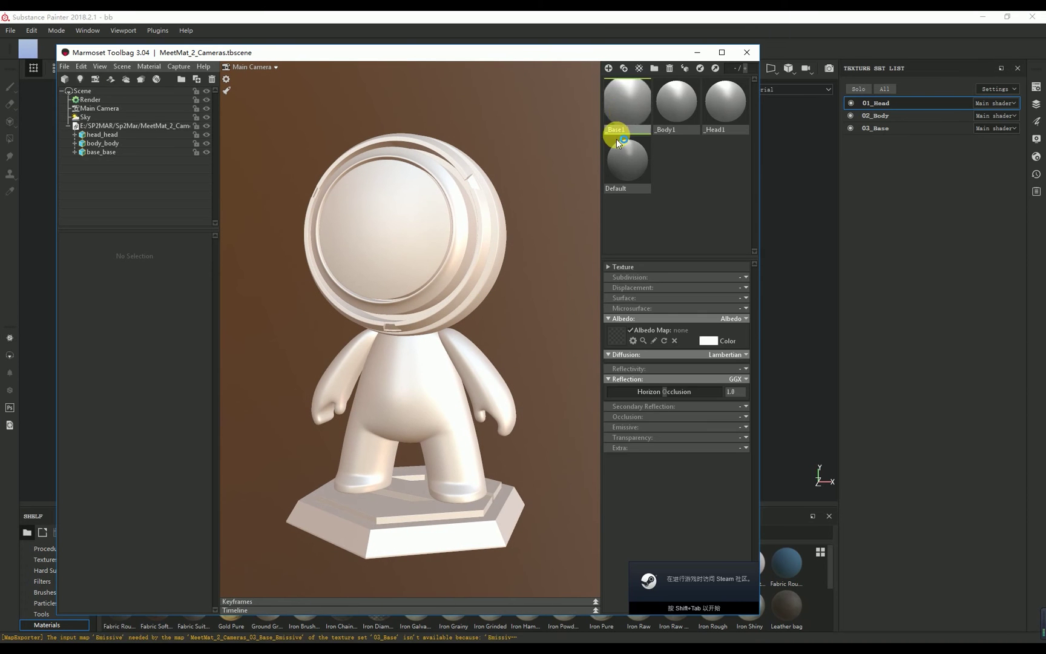
click(872, 132)
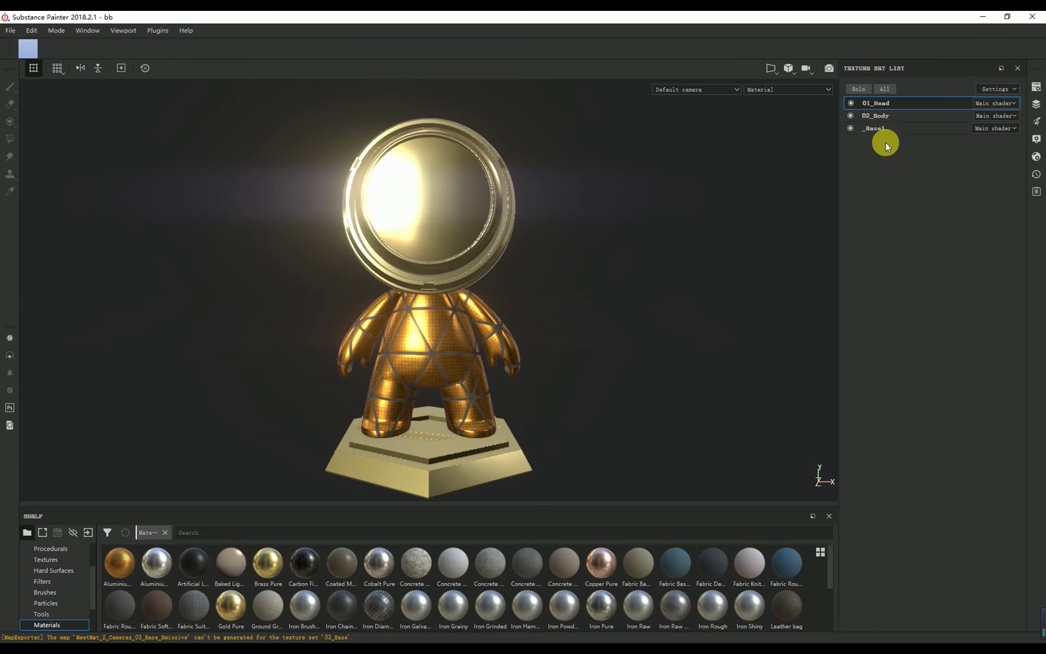
click(879, 113)
key(alt+Tab)
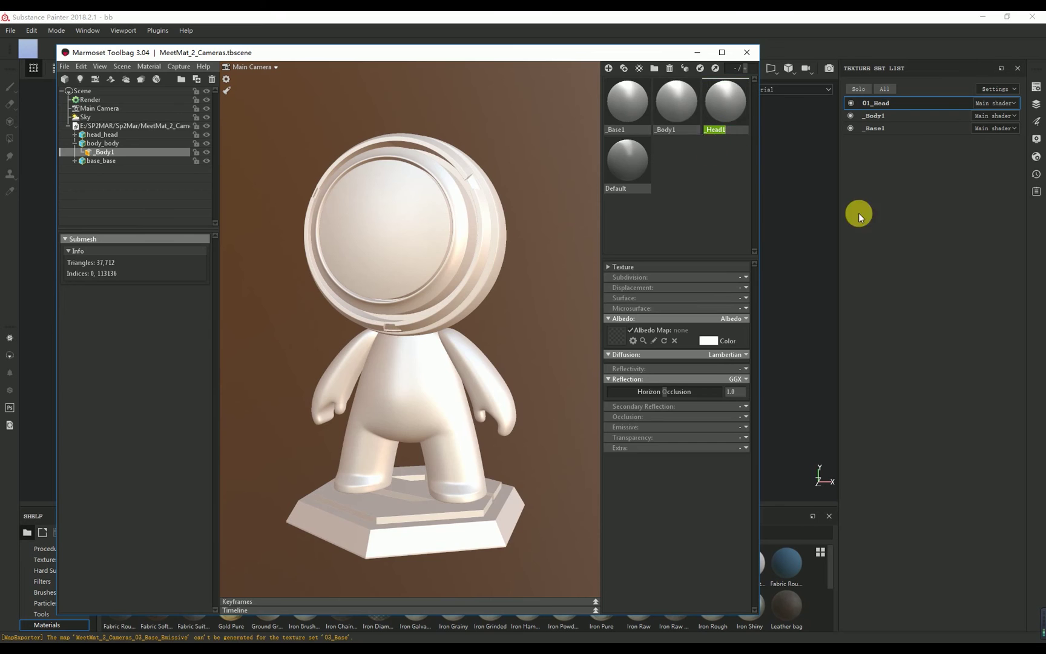
double_click(891, 104)
text(_Head1)
key(Return)
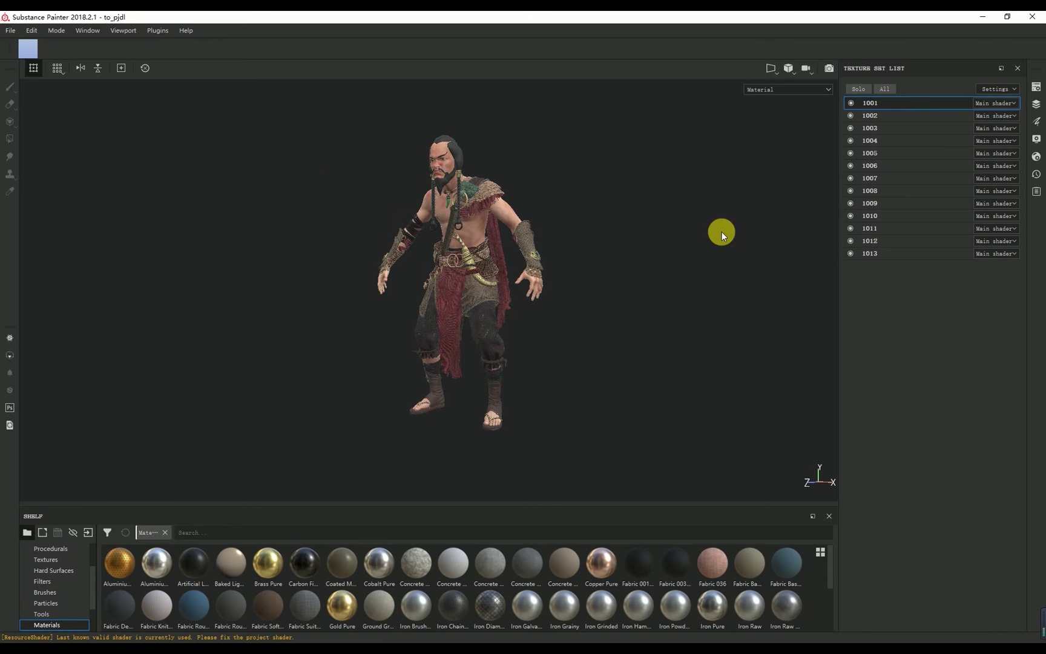
- Export the UDIM character project with texture sets 1001 to 1013 to Marmoset Toolbag with SP2Mar
alt+drag(593, 318, 646, 315)
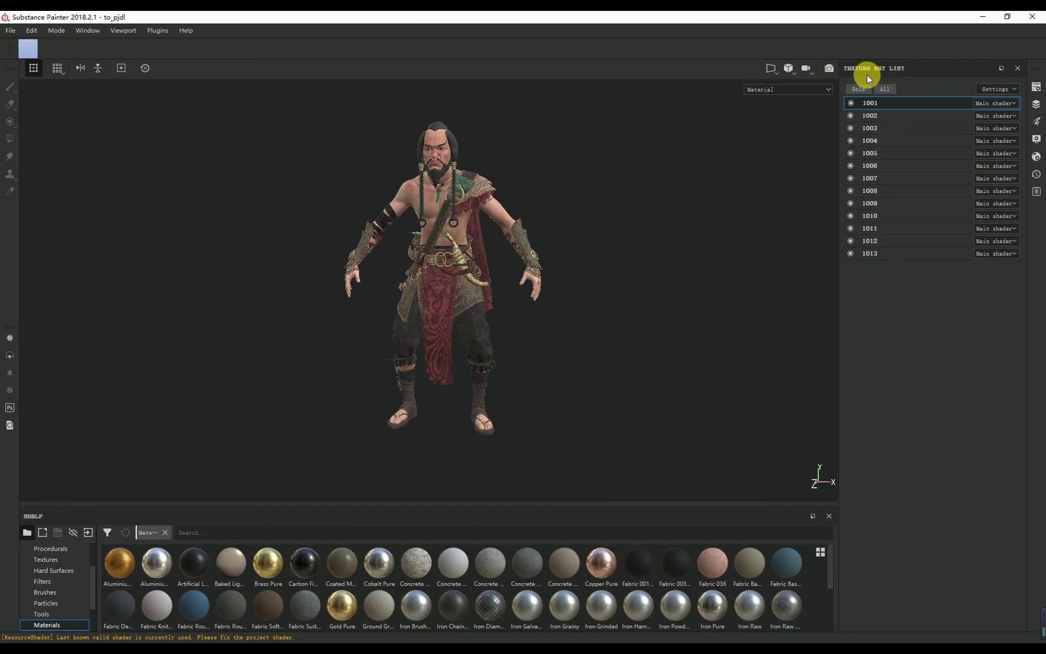
click(9, 356)
click(560, 487)
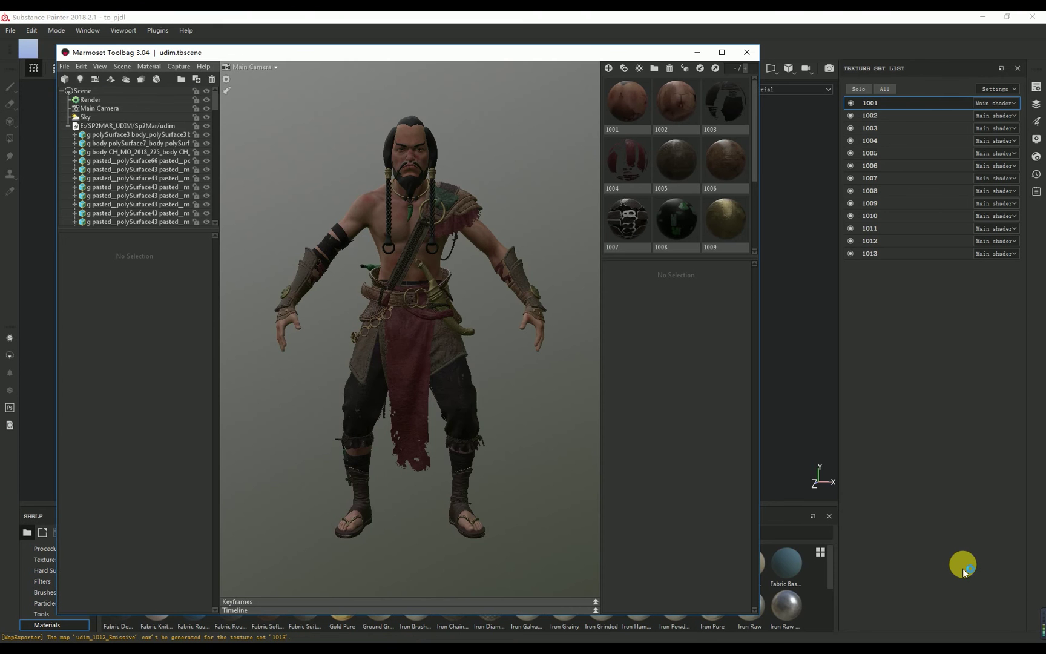
- Inspect the exported character from different angles in Marmoset Toolbag and compare it with the Substance Painter model alongside
drag(597, 399, 257, 74)
click(315, 53)
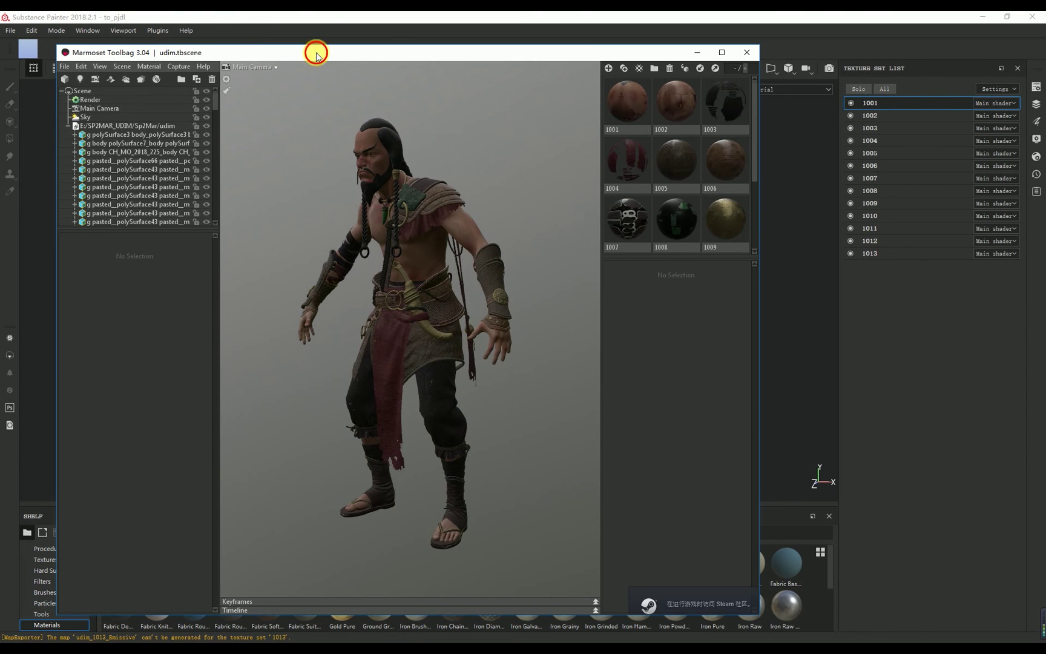
drag(316, 54, 725, 84)
drag(693, 124, 857, 392)
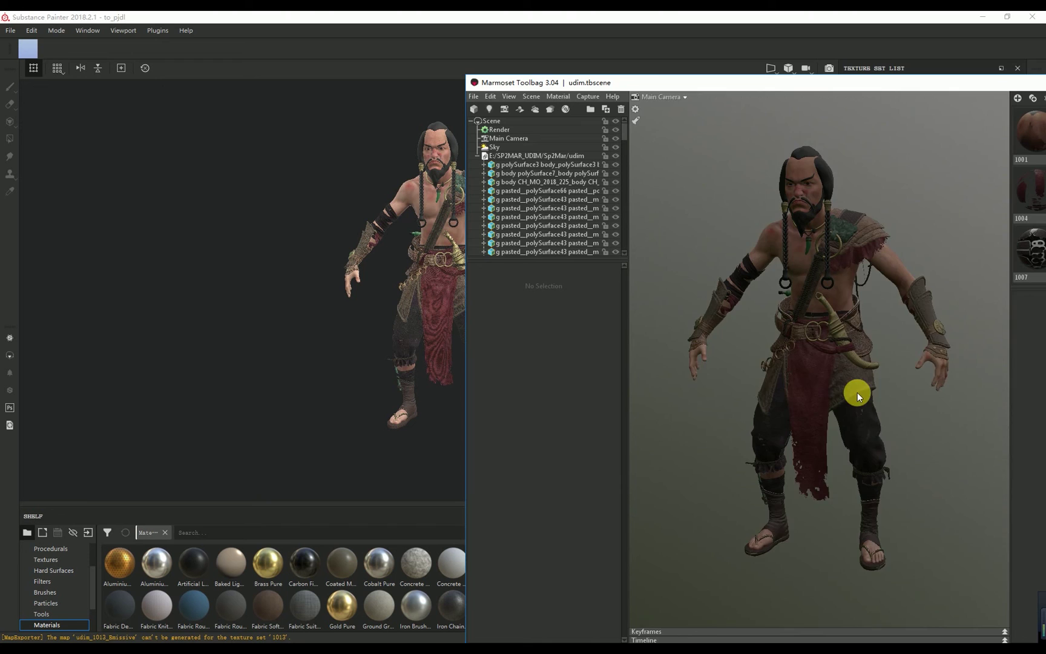
drag(645, 80, 687, 47)
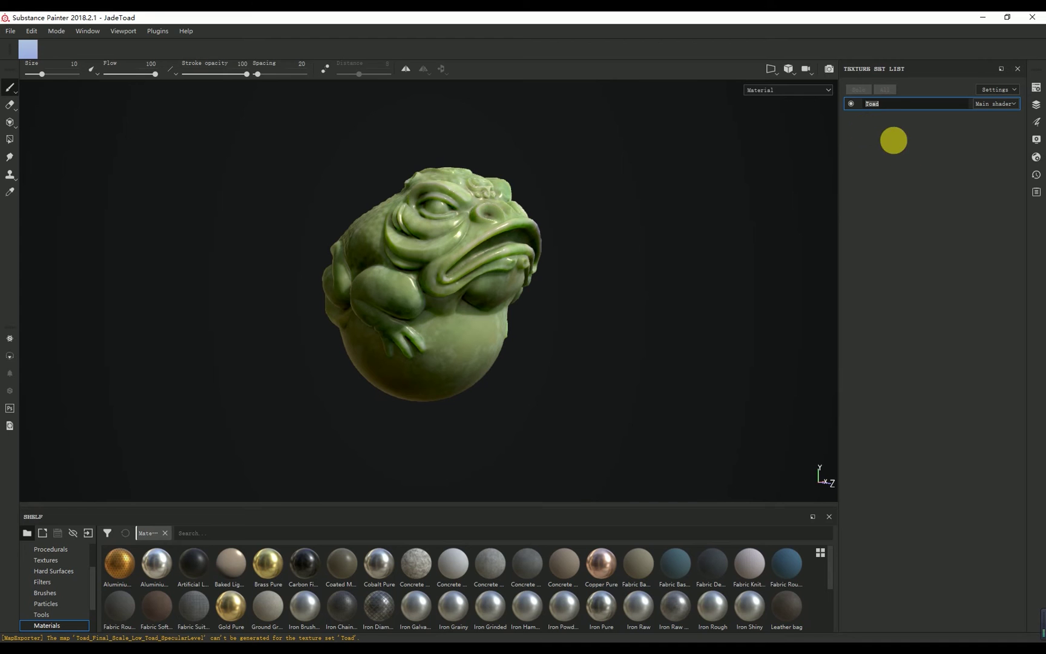
- Rename the Toad texture set after its Toad_Final_Low_Group28800 mesh and export the project to Marmoset Toolbag with an SSS texture preset
key(Return)
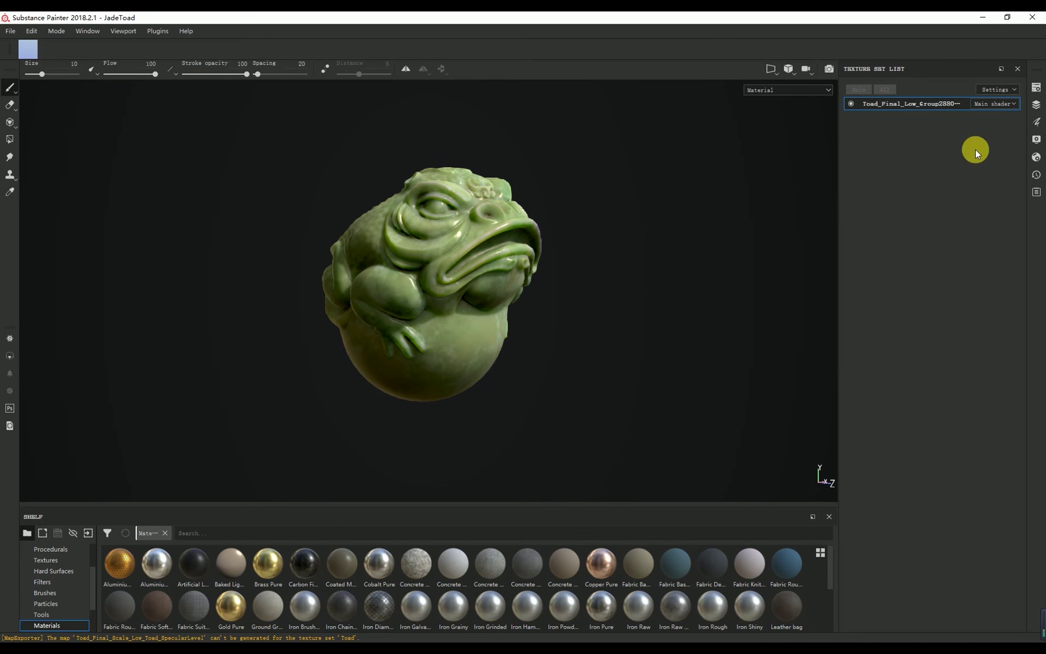
click(10, 360)
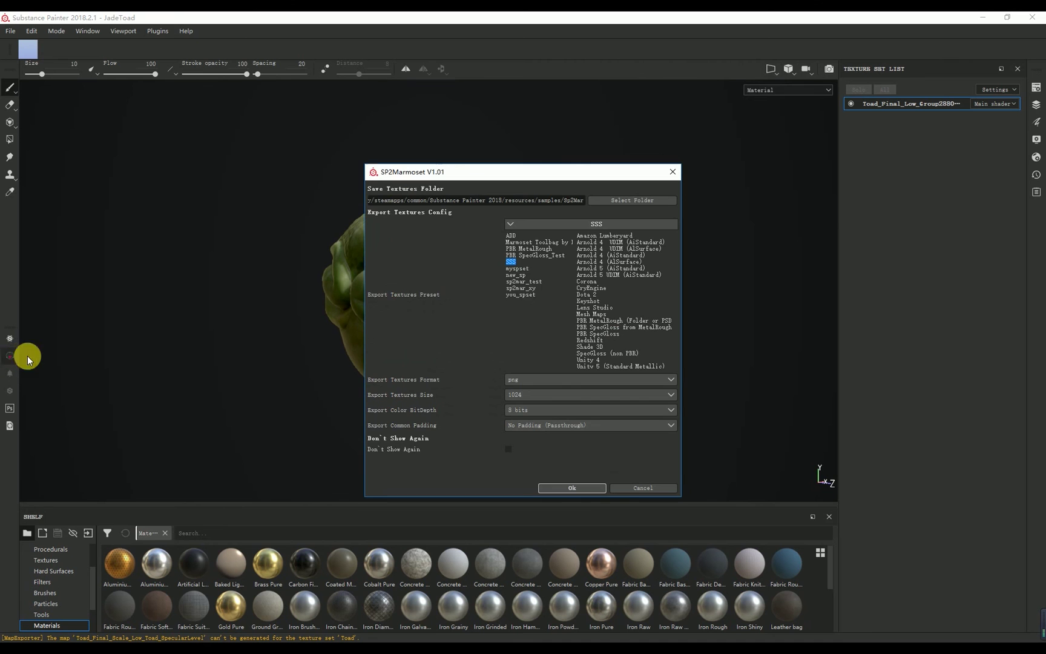
click(513, 263)
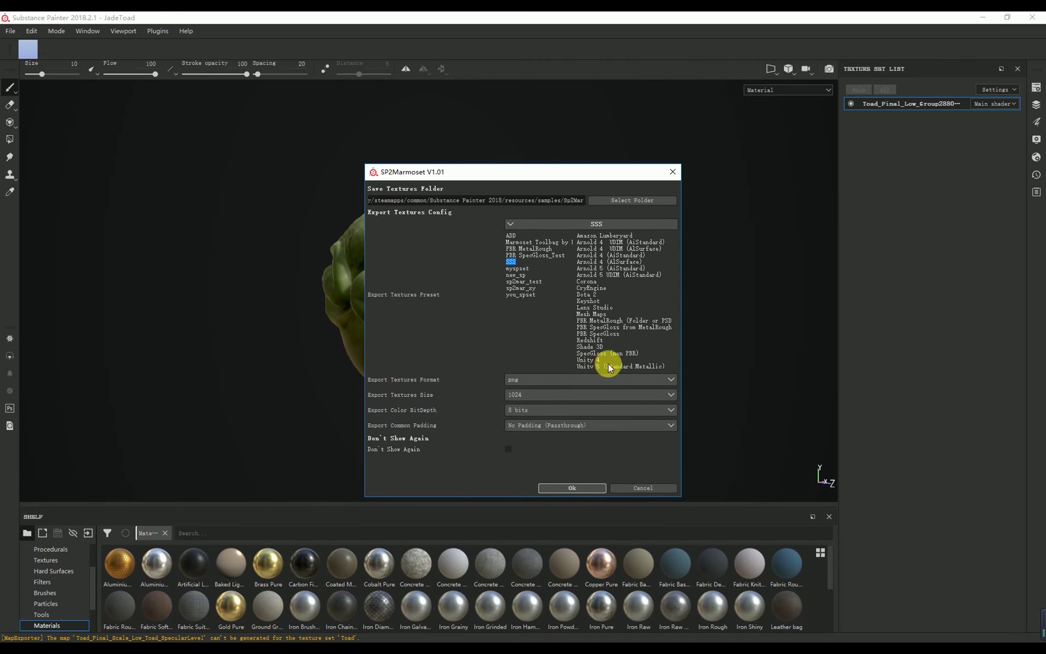
scroll(618, 361, down, 1)
scroll(625, 354, down, 3)
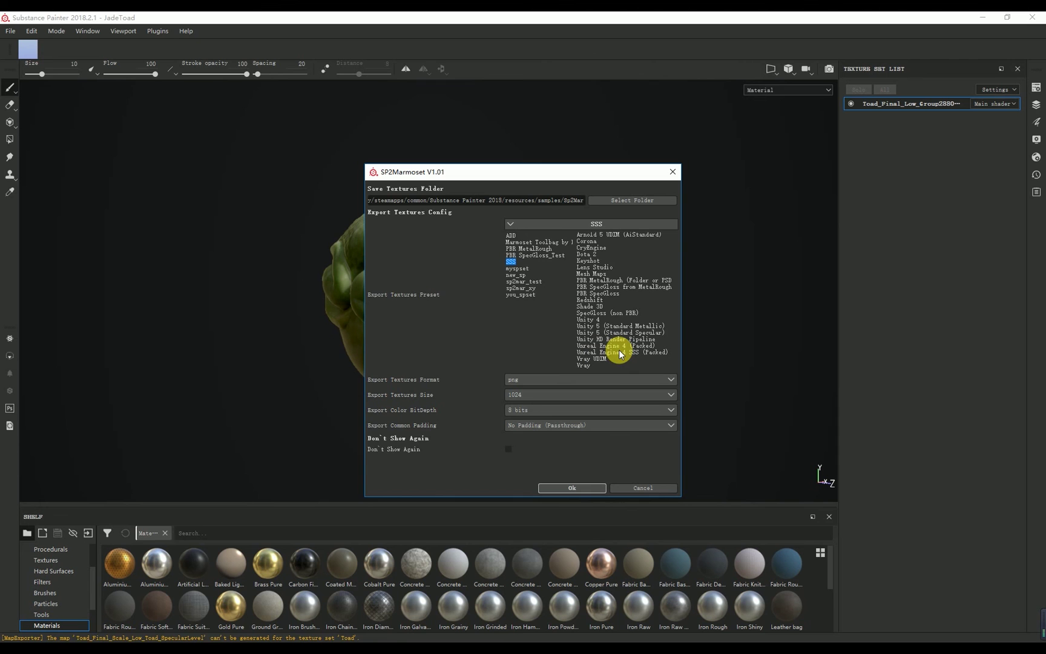
click(661, 352)
click(575, 487)
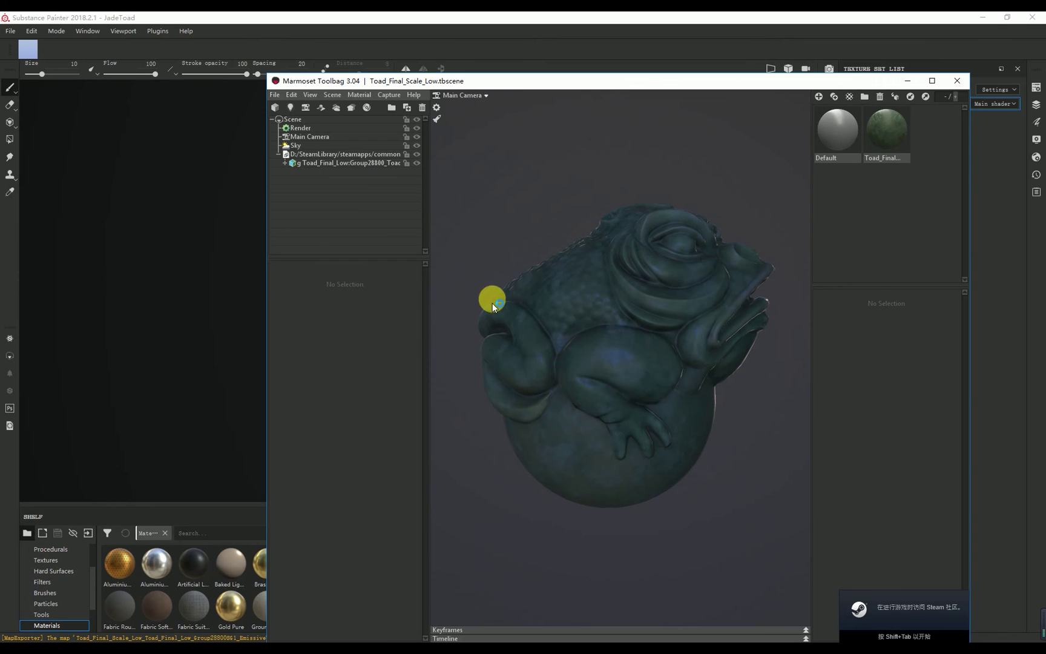
- Dock Substance Painter's Shader Settings above the Texture Set List and open the subsurface scattering color for comparison with the exported toad material
click(886, 131)
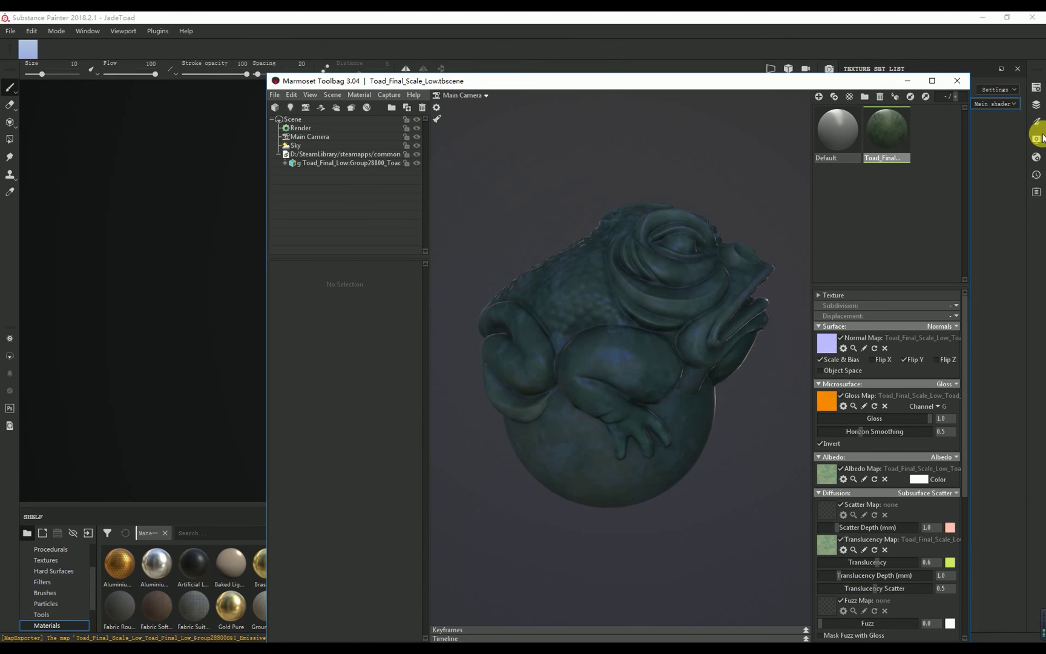
click(1035, 173)
click(1034, 159)
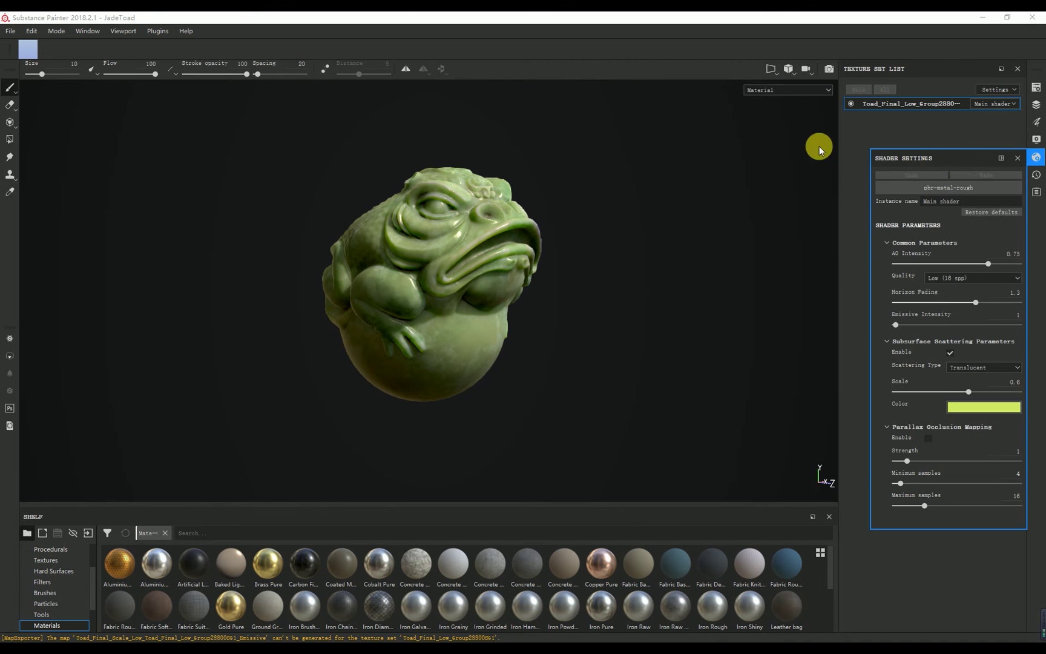
drag(936, 156, 866, 85)
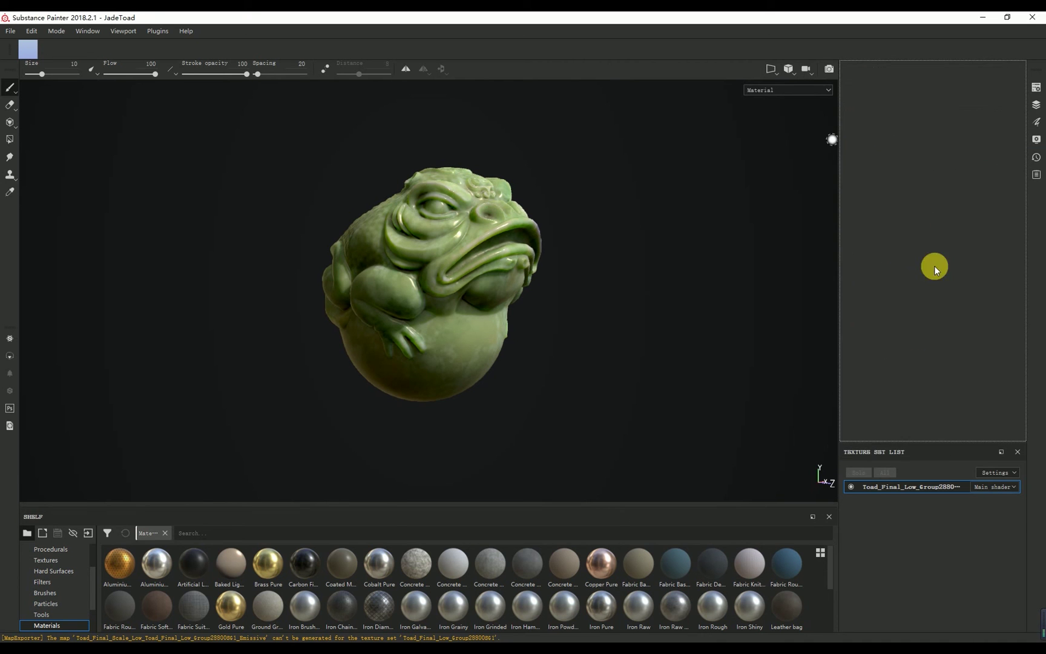
click(976, 318)
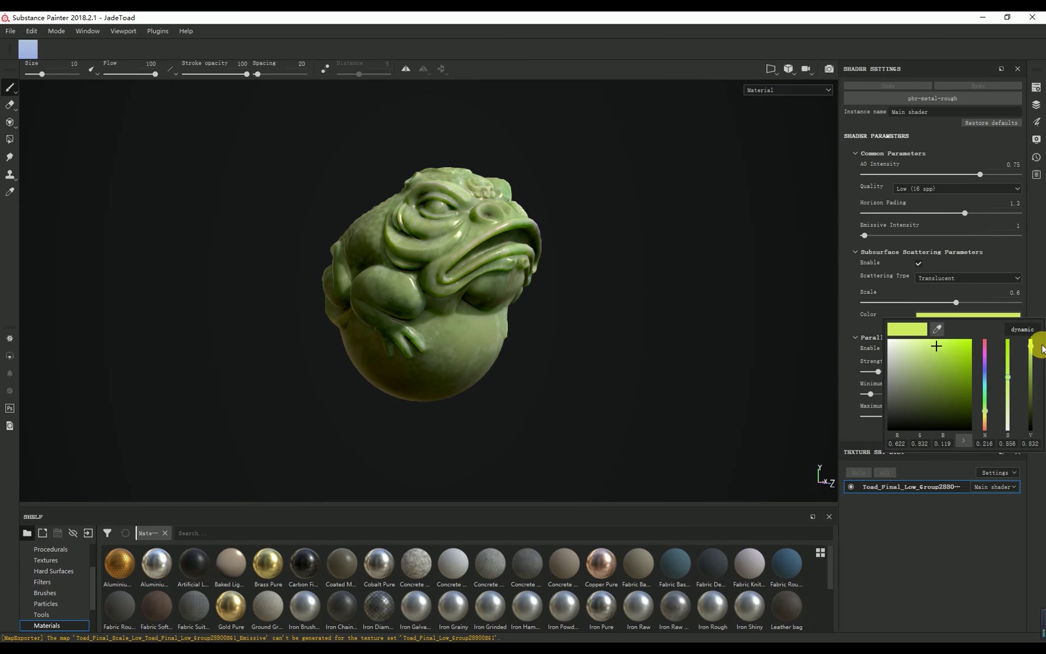
- Switch to Marmoset Toolbag and check the Translucency color of the toad material without changing it
key(alt+Tab)
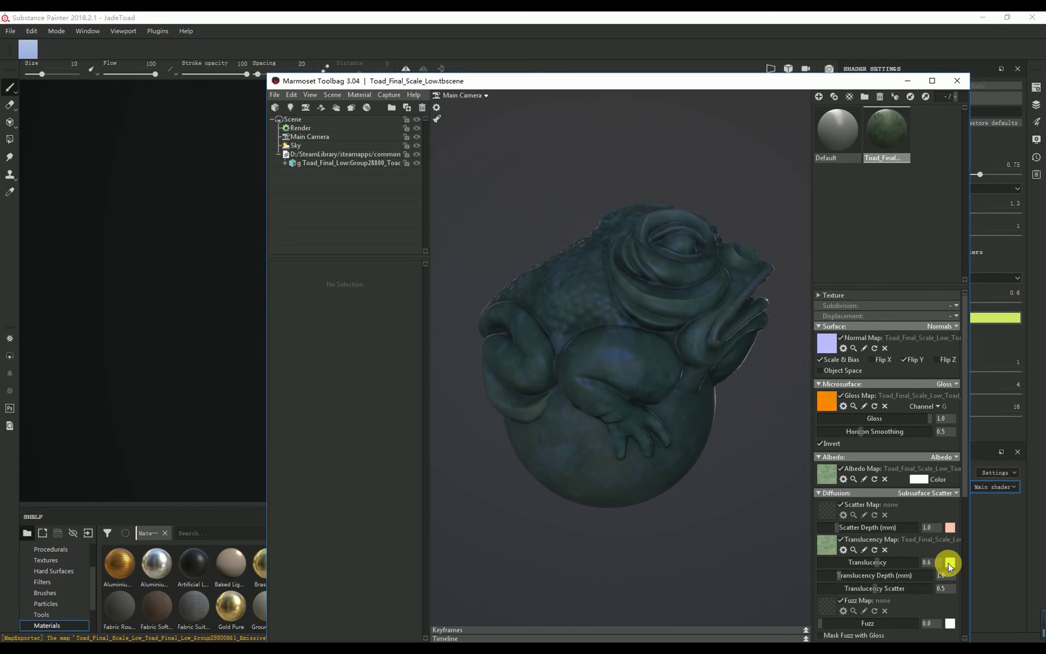
click(949, 561)
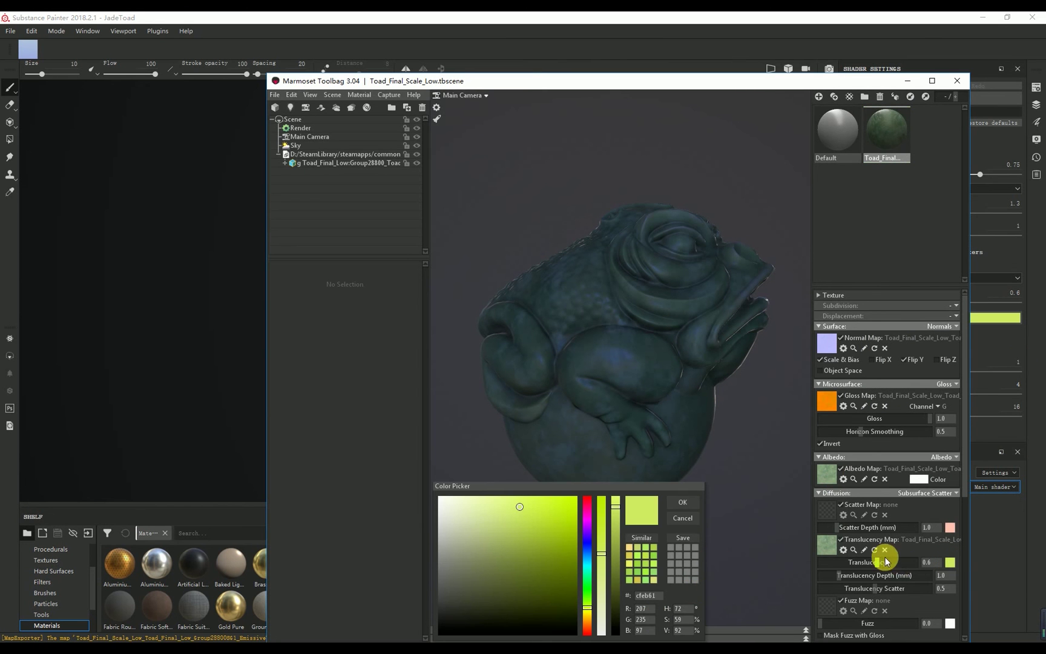
click(682, 502)
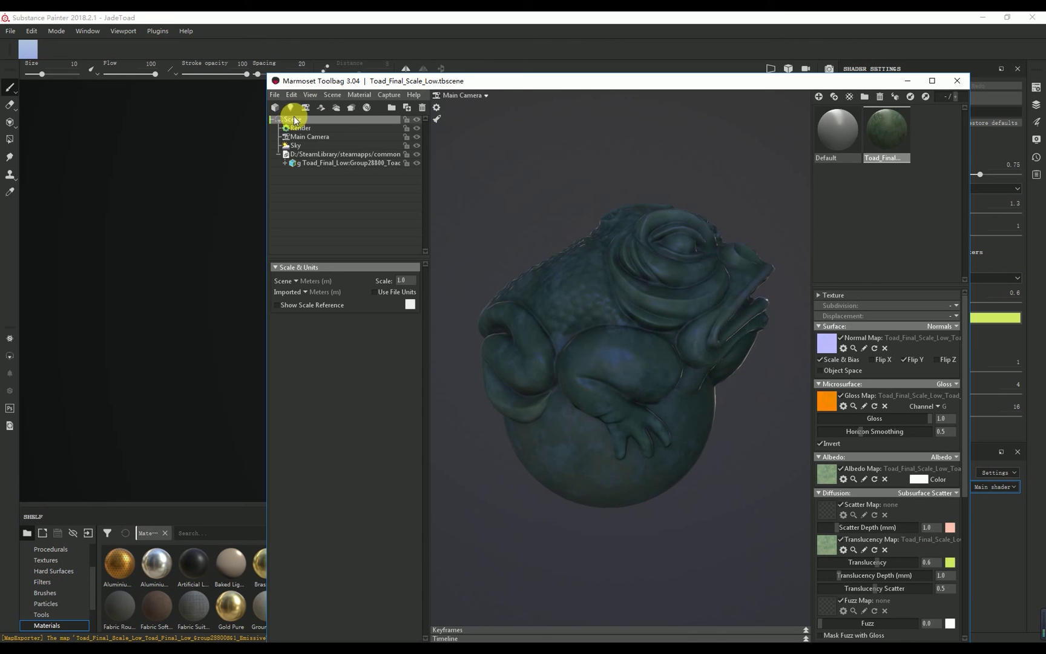
- Set both the scene units and the imported units to Millimeters
click(297, 280)
click(300, 280)
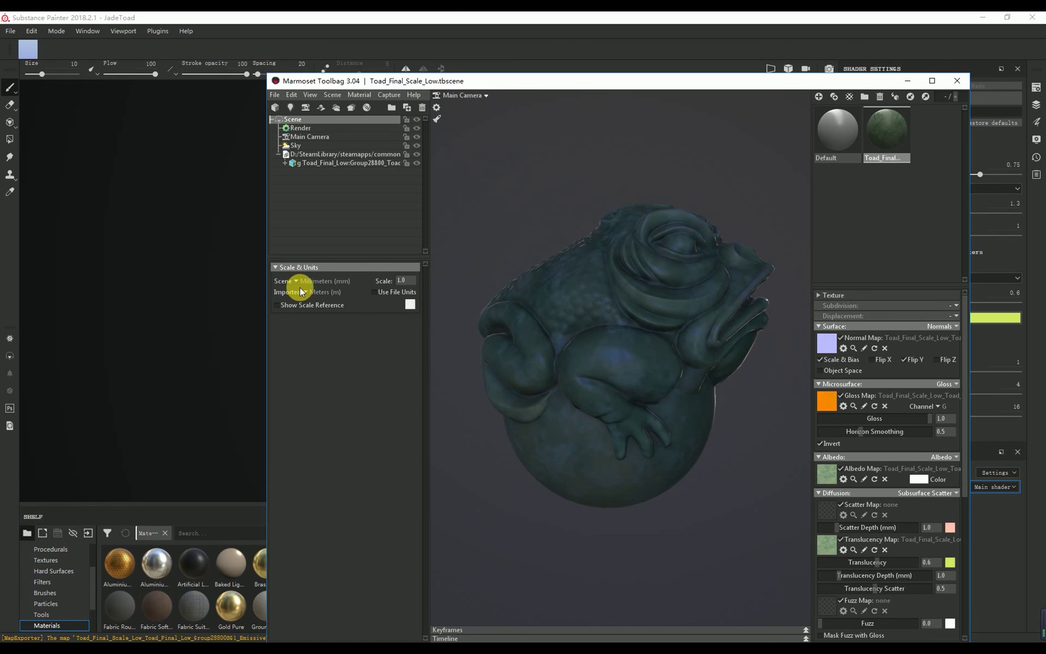
click(301, 291)
click(336, 296)
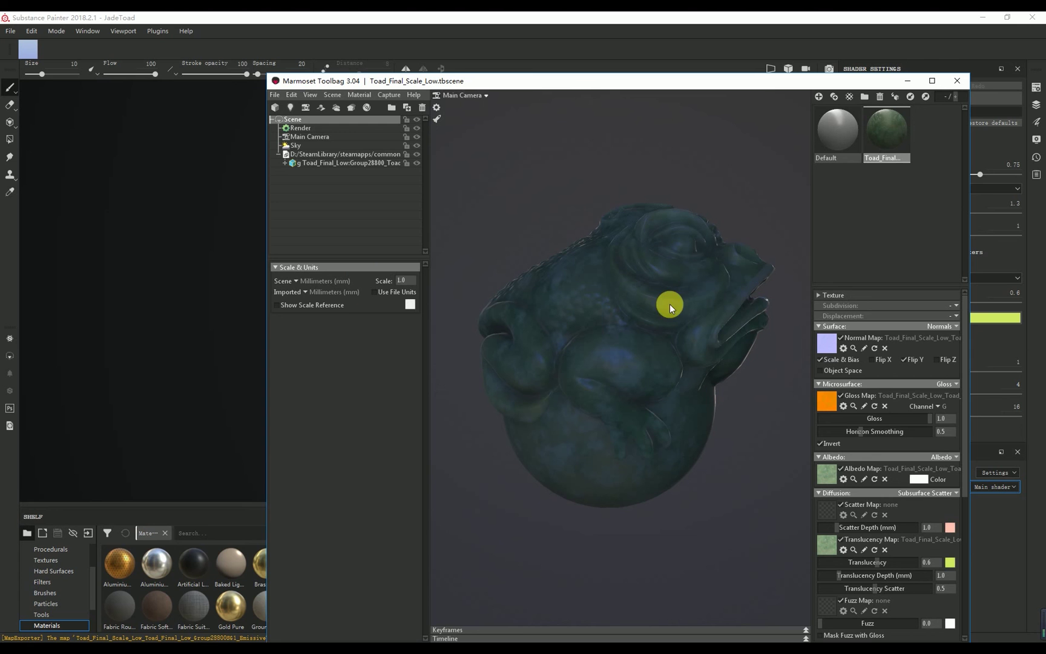
- Change the Scatter Depth color of the toad material to green
click(952, 527)
click(583, 572)
- Apply the Desert Road preset to the scene's sky light
click(295, 145)
click(398, 279)
click(544, 494)
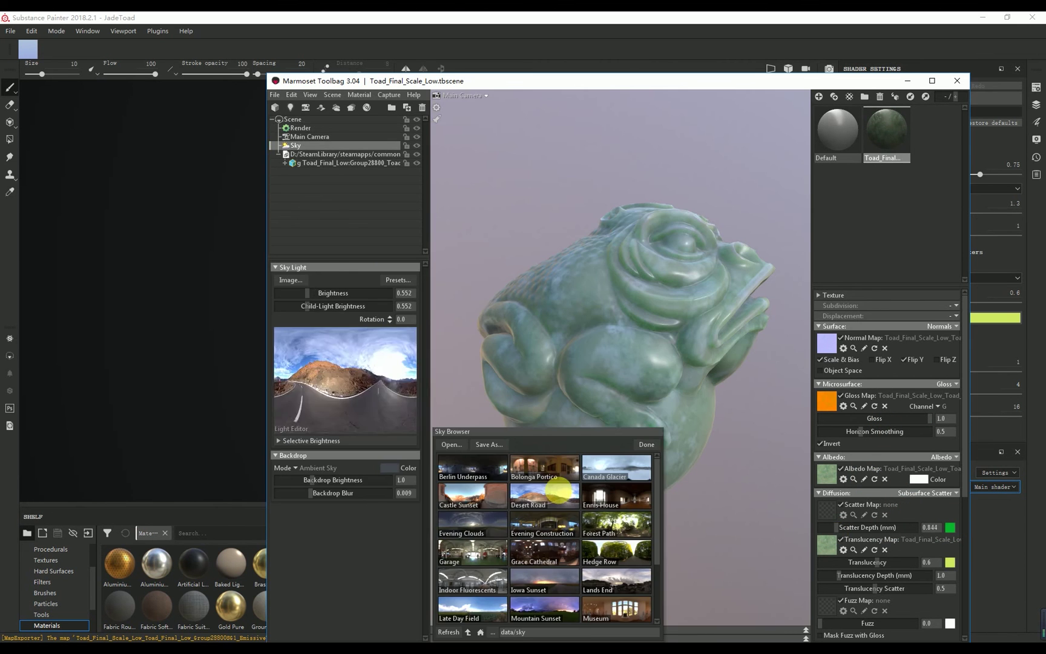
click(757, 514)
- Set the toad material's Translucency to about 0.664 and rotate the sky lighting to -46.0
click(882, 561)
drag(747, 460, 623, 499)
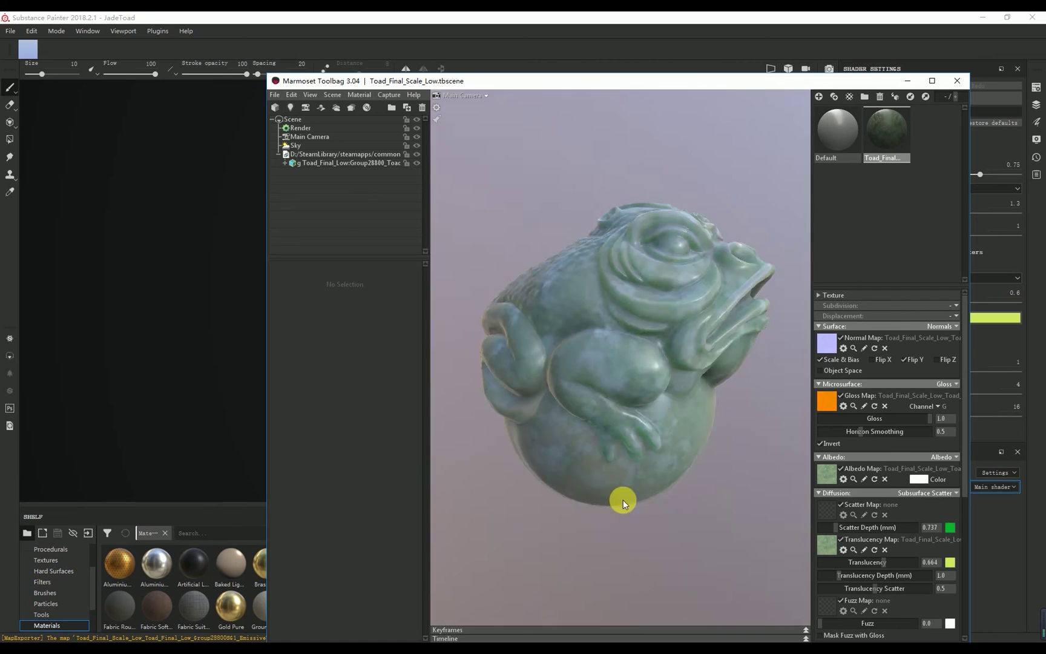
click(295, 145)
click(309, 137)
click(295, 146)
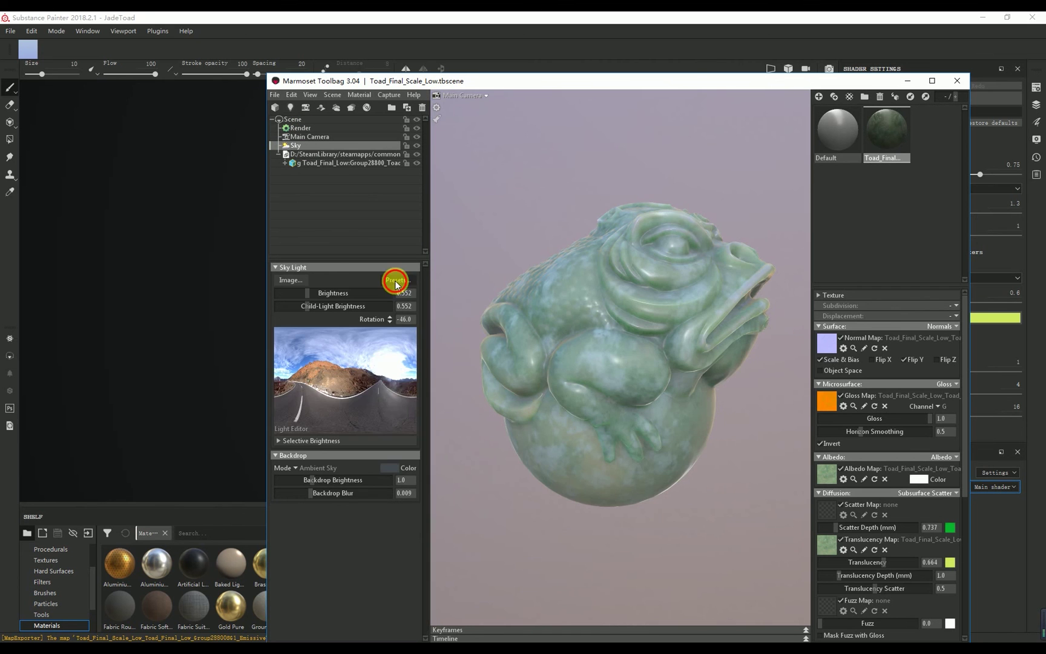
- Increase the toad material's Scatter Depth to about 5.085 mm
click(396, 281)
click(837, 532)
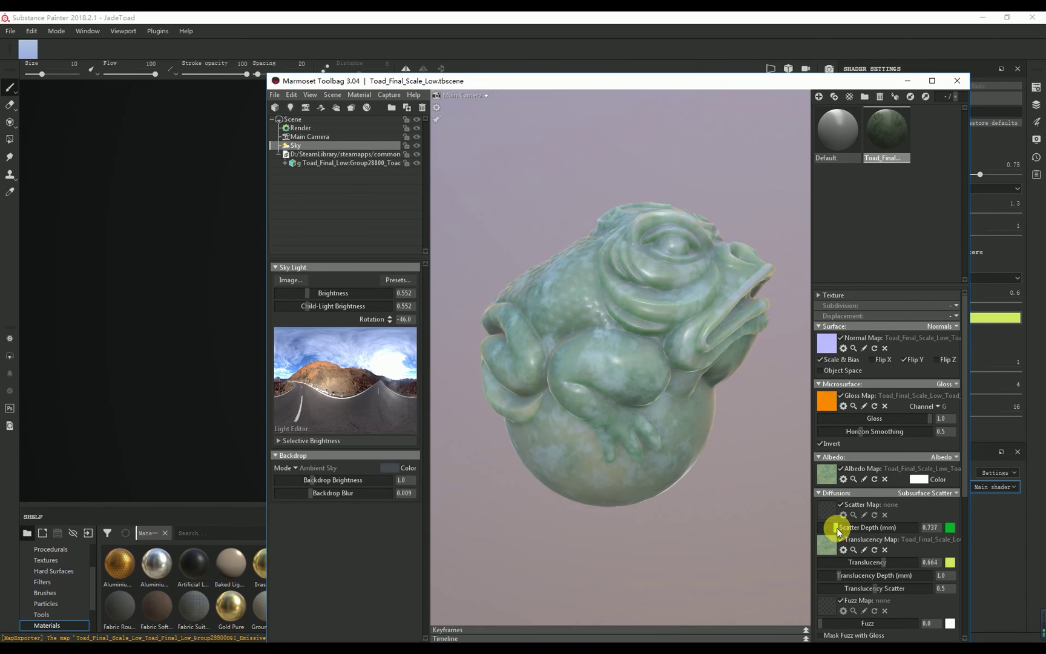
mouse_move(837, 532)
mouse_down()
mouse_move(870, 521)
mouse_move(847, 532)
mouse_up()
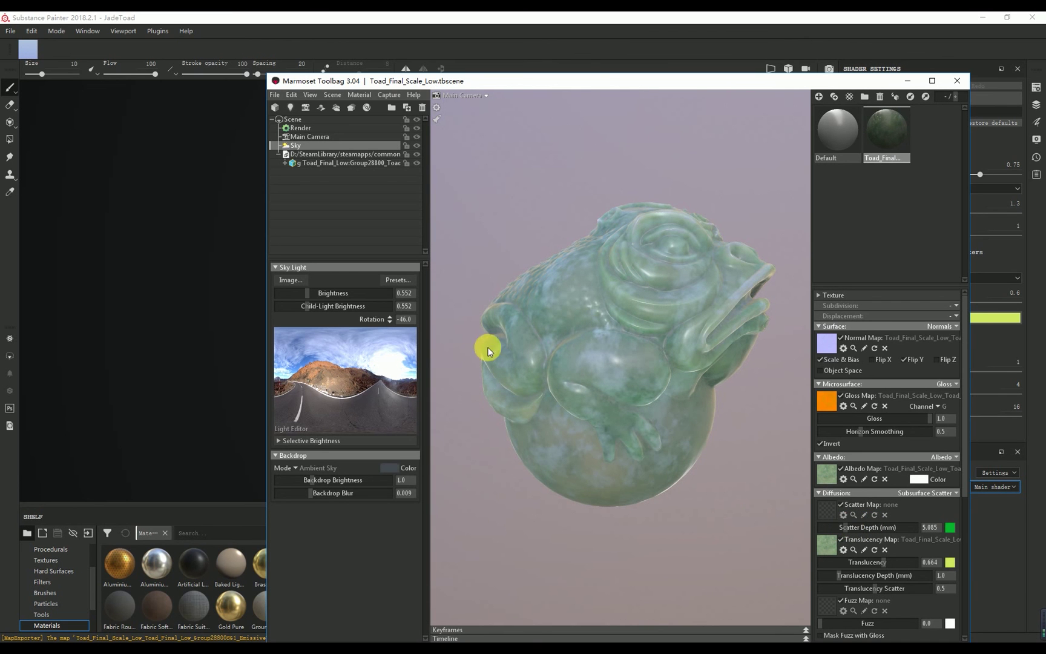
- Add a child light to the sky in the bright clouds of the Desert Road image
click(390, 365)
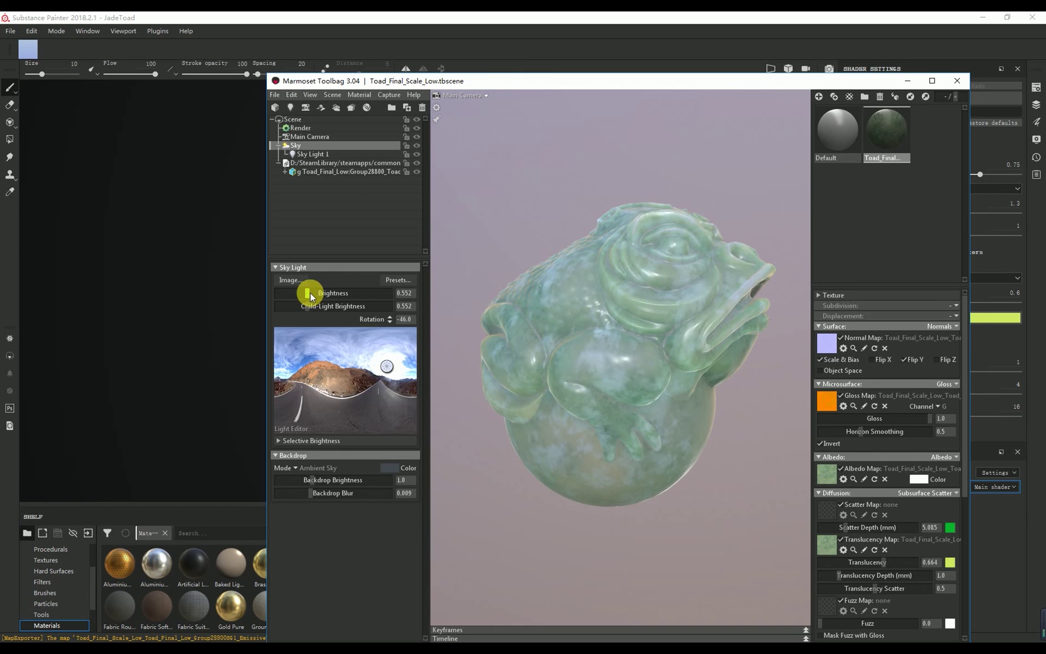